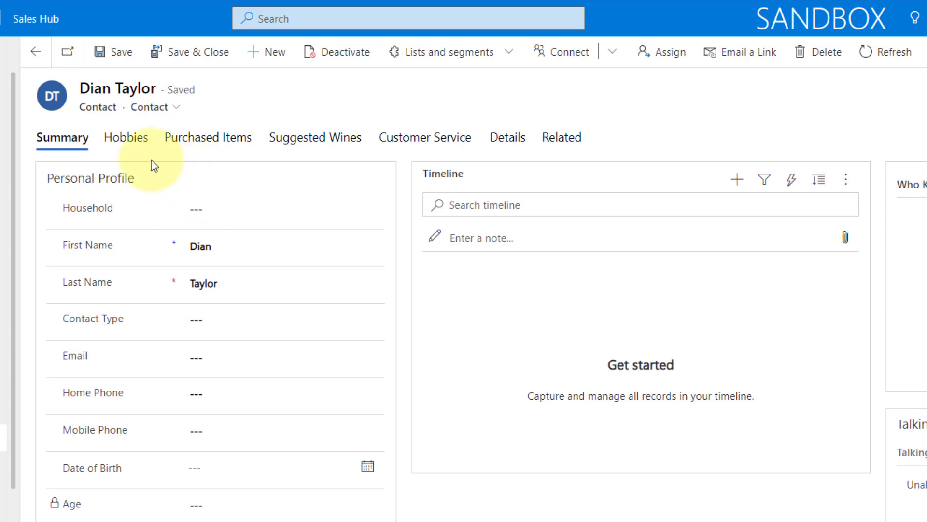
- From the contact's Hobbies tab, create and save a new Contact Hobby with Hobby set to Hiking
{"action": "left_click", "coordinate": [127, 139]}
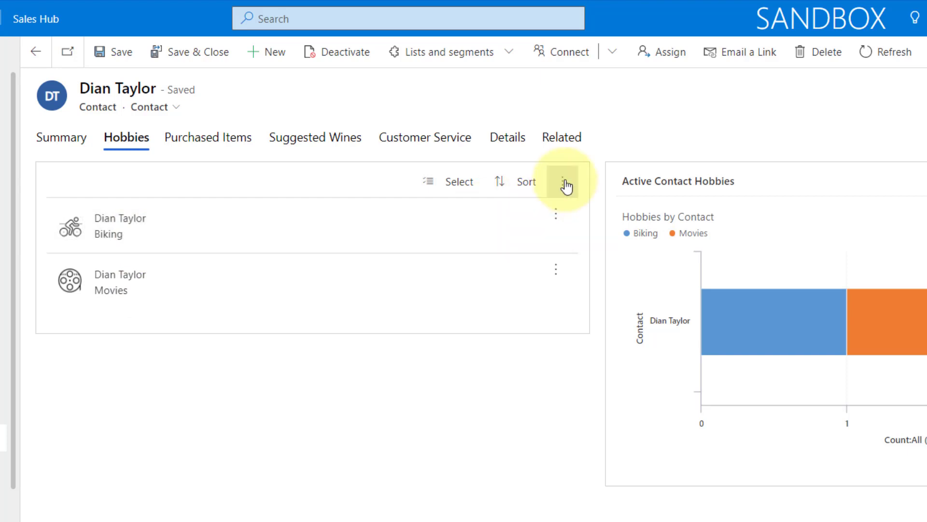
{"action": "left_click", "coordinate": [563, 182]}
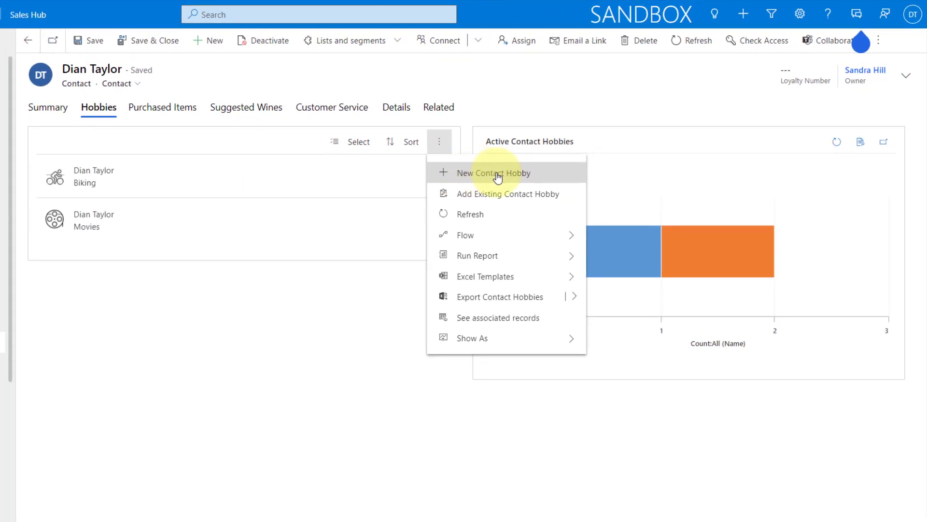
{"action": "left_click", "coordinate": [493, 175]}
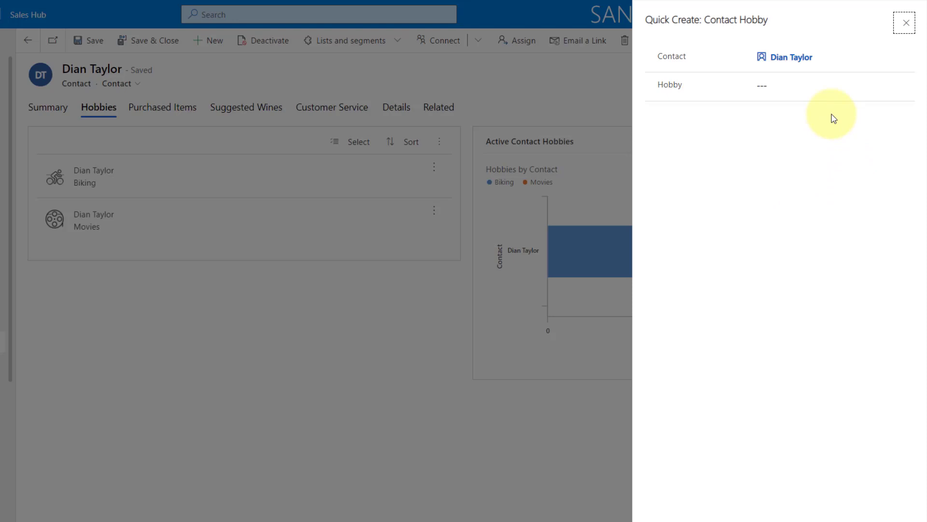
{"action": "left_click", "coordinate": [907, 86]}
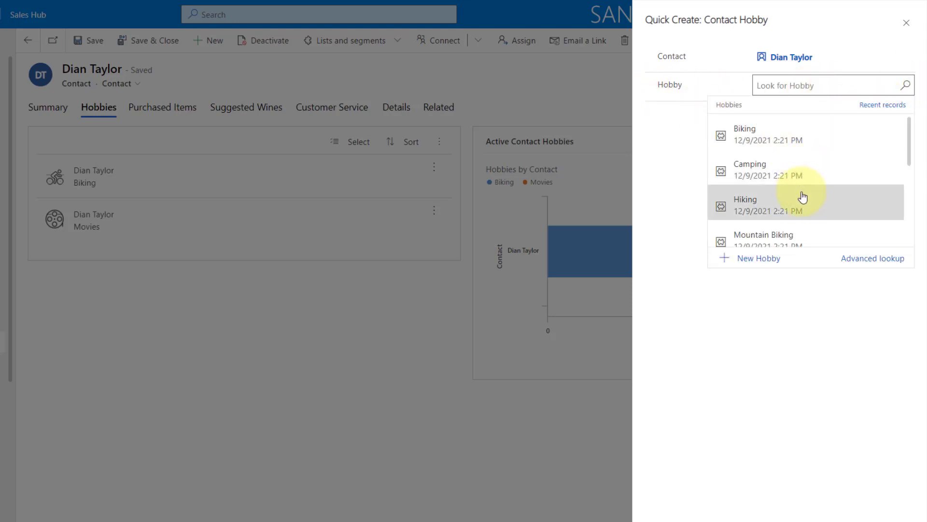
{"action": "left_click", "coordinate": [773, 204]}
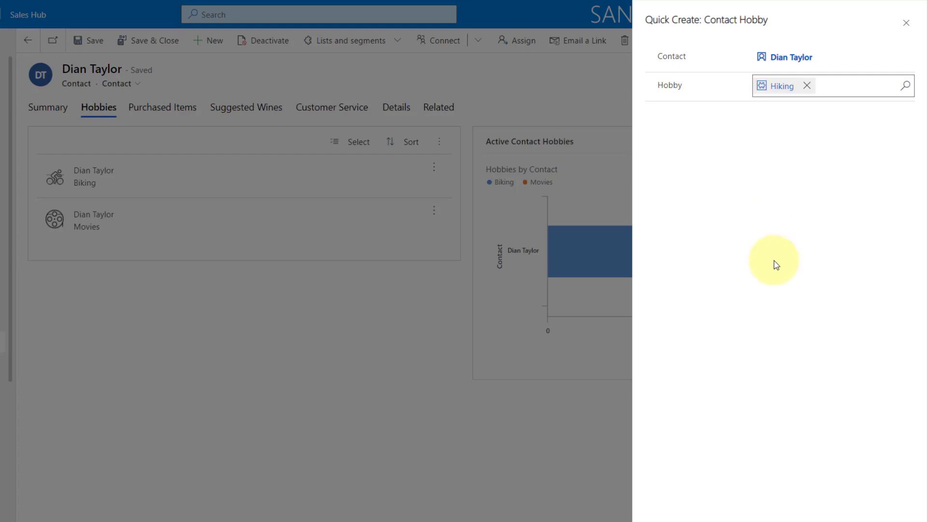
{"action": "key", "text": "ctrl+s"}
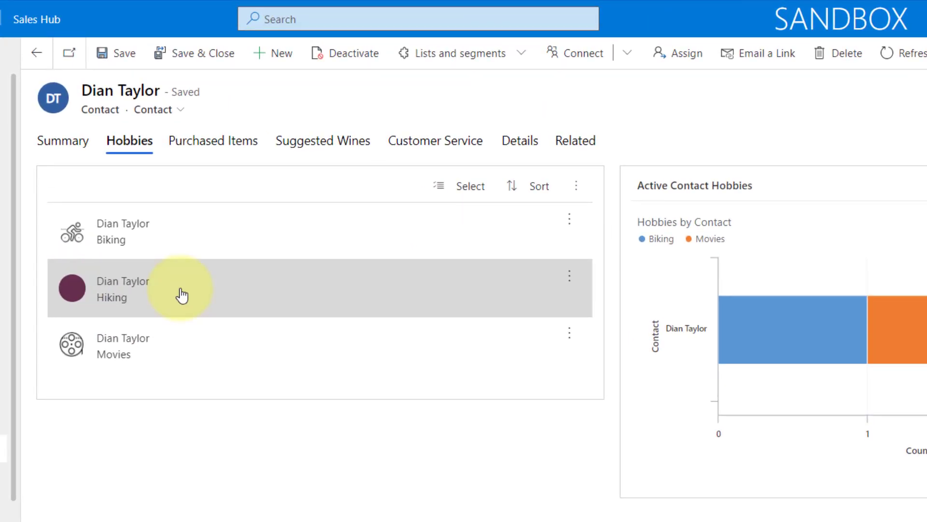
- Inspect the new Hiking contact hobby and its linked Hiking hobby record, then return to the hobbies list
{"action": "left_click", "coordinate": [182, 295]}
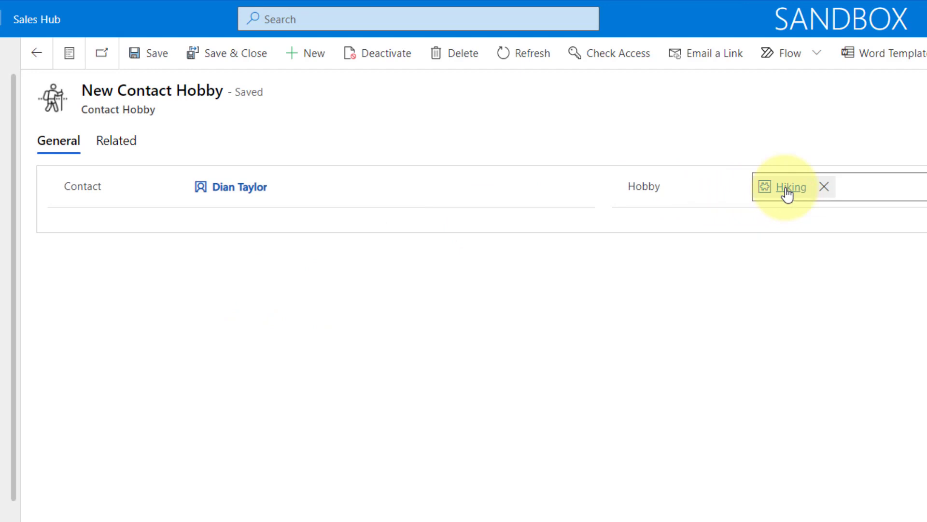
{"action": "left_click", "coordinate": [788, 188]}
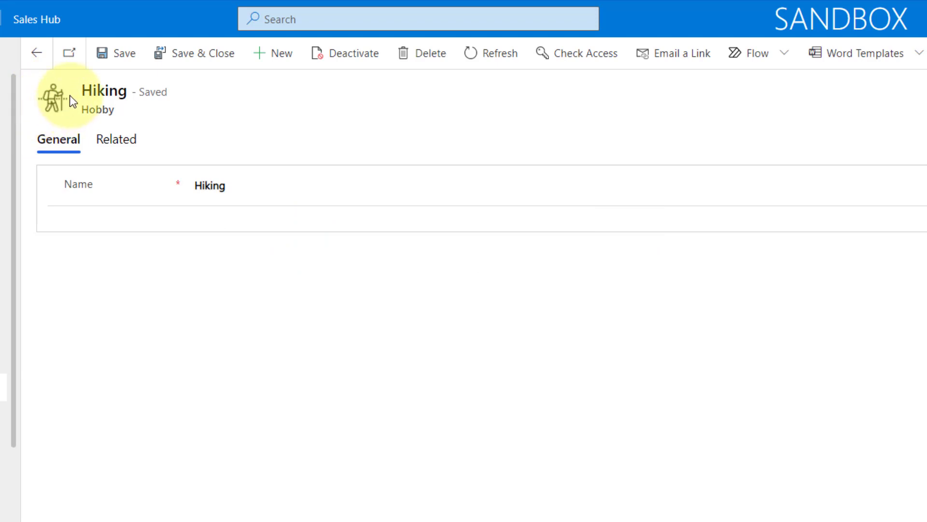
{"action": "left_click", "coordinate": [37, 53]}
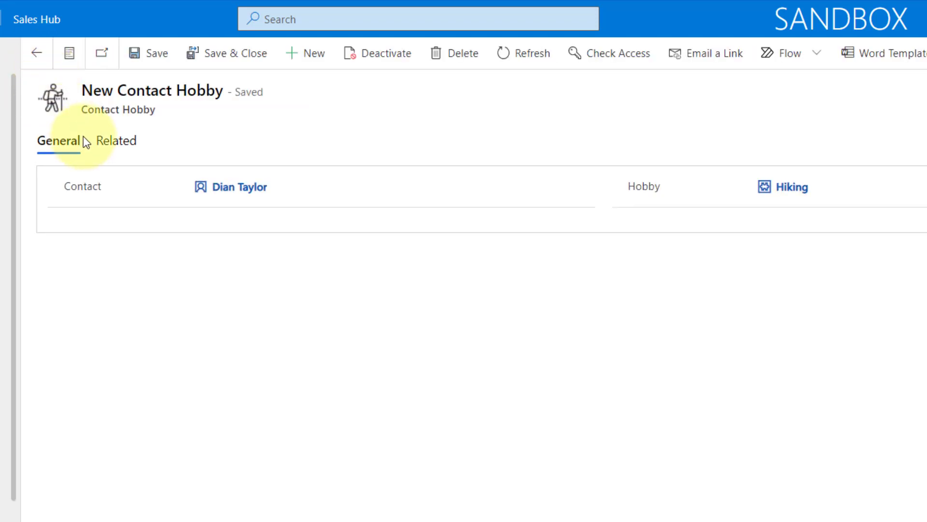
{"action": "left_click", "coordinate": [39, 56]}
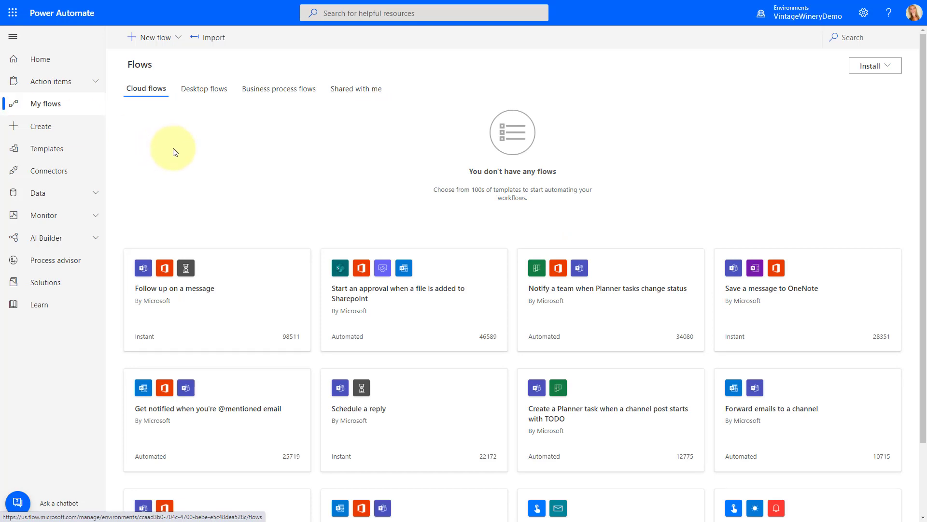
- Start a new automated cloud flow and skip the trigger selection dialog
{"action": "left_click", "coordinate": [175, 40]}
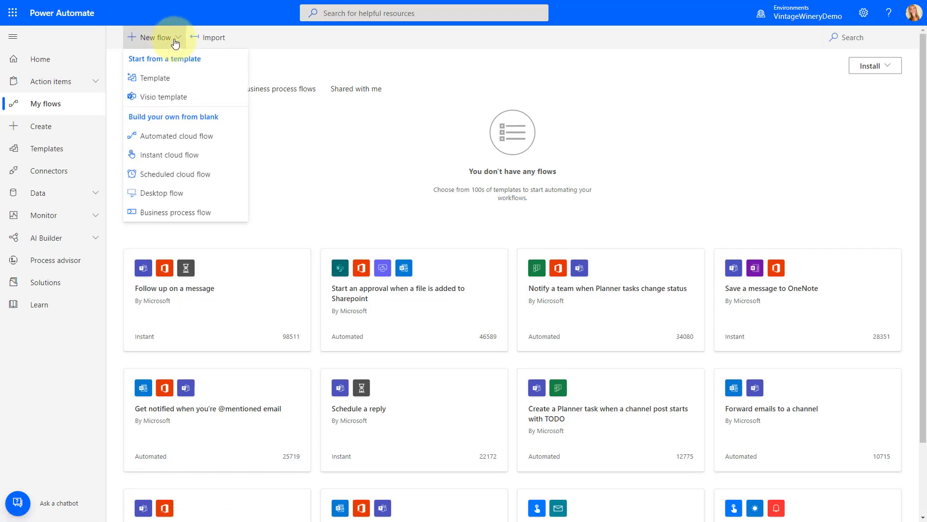
{"action": "left_click", "coordinate": [217, 141]}
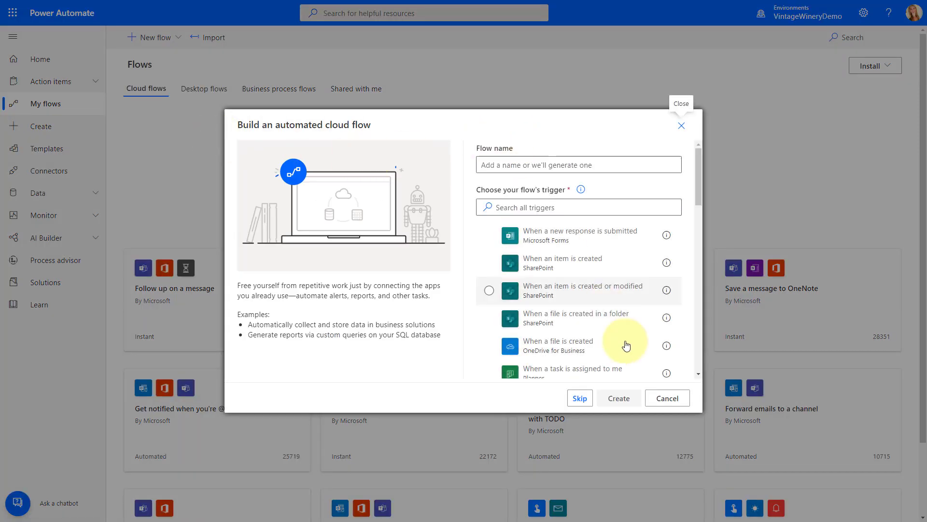
{"action": "left_click", "coordinate": [579, 397]}
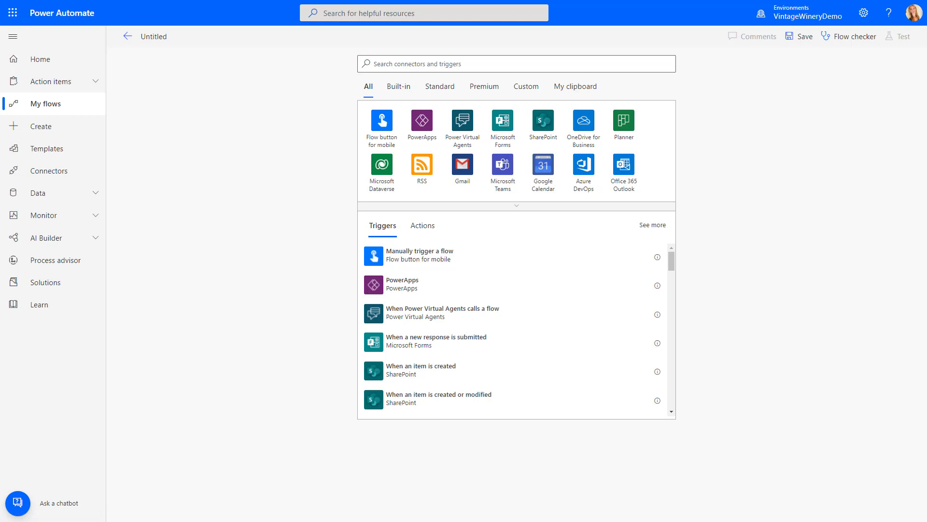
- Name the flow 'Set Contact Hobby Image' and add Dataverse's 'When a row is added, modified or deleted' trigger
{"action": "left_click", "coordinate": [148, 37]}
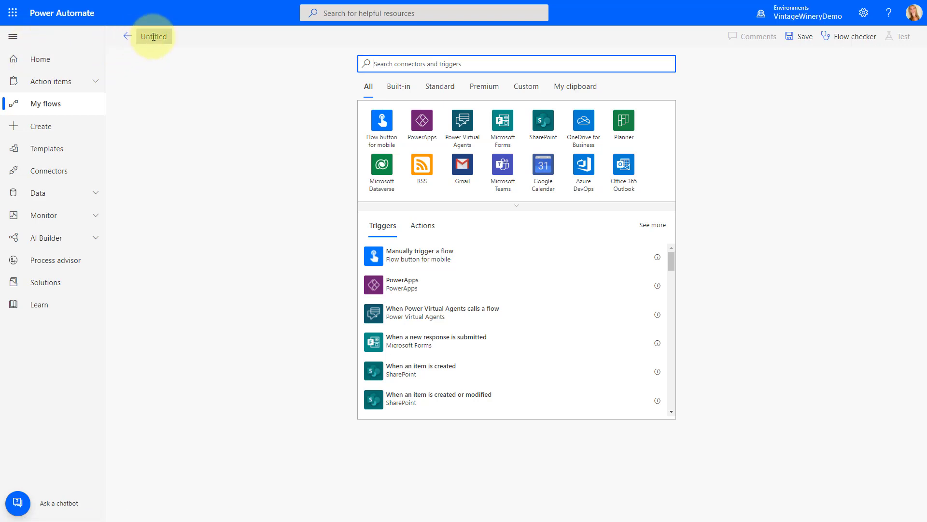
{"action": "type", "text": "Set Contact Hobby Image"}
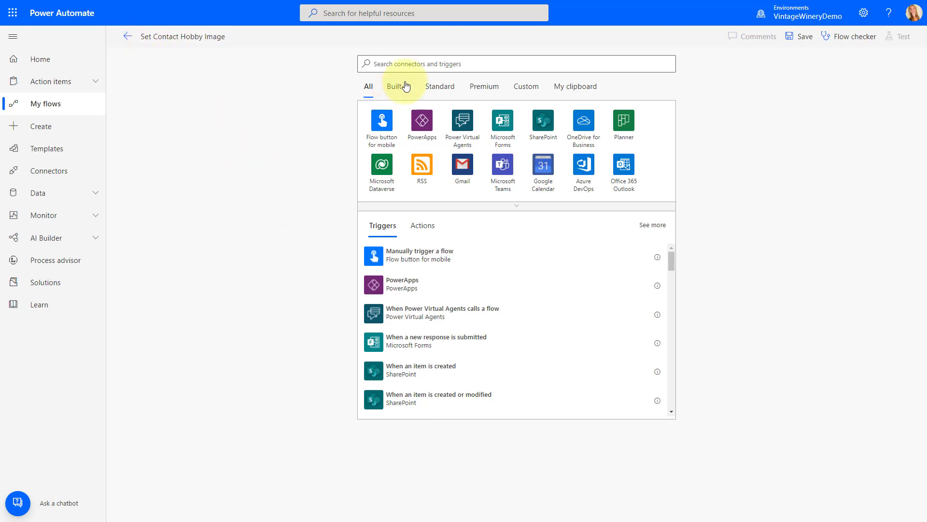
{"action": "left_click", "coordinate": [421, 68]}
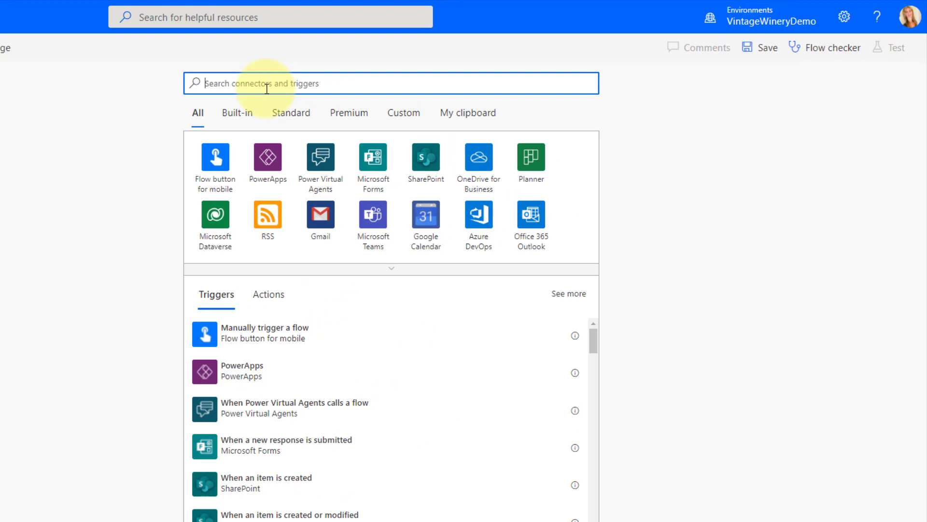
{"action": "type", "text": "data"}
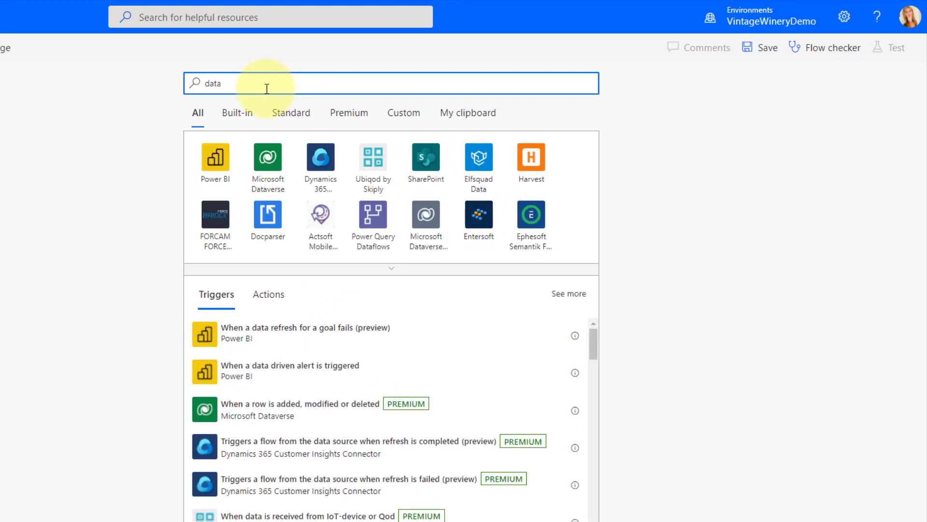
{"action": "left_click", "coordinate": [269, 157]}
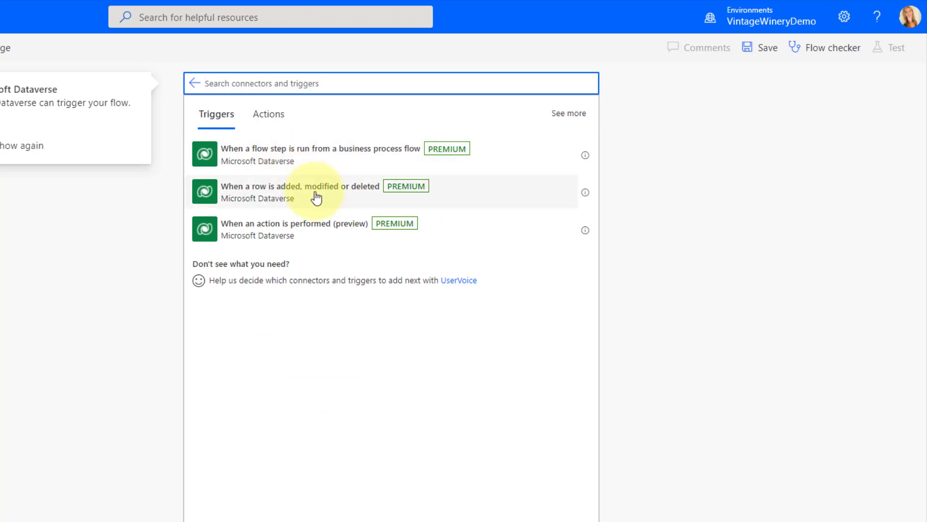
{"action": "left_click", "coordinate": [284, 197]}
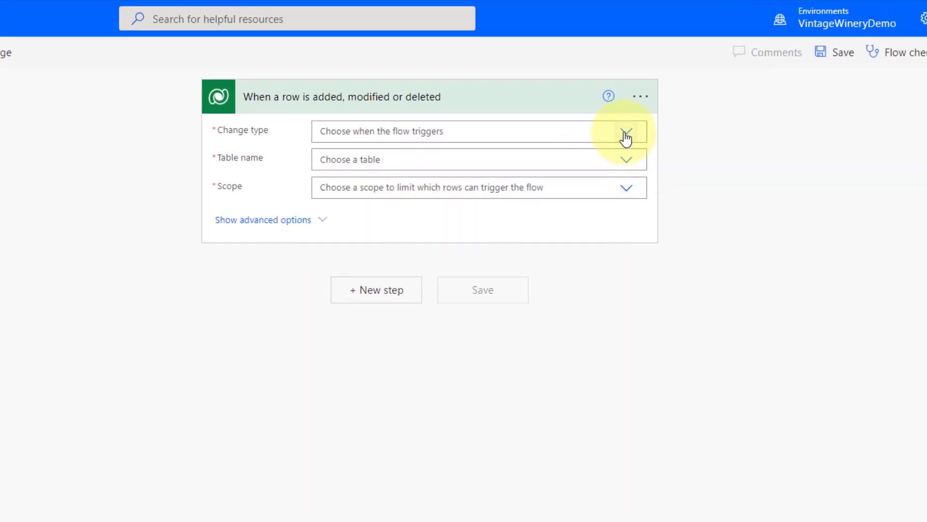
- Configure the trigger with Change type Added, table Contact Hobbies and Organization scope
{"action": "left_click", "coordinate": [626, 135]}
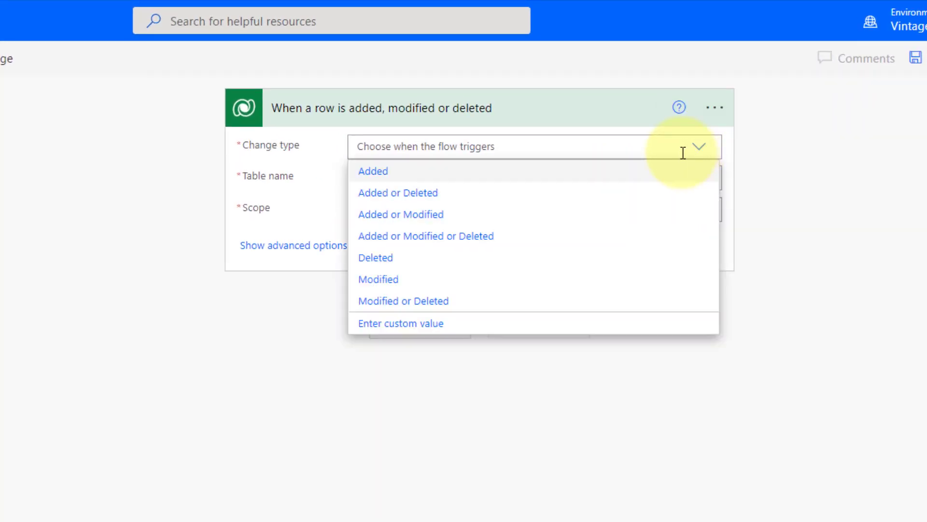
{"action": "left_click", "coordinate": [379, 174]}
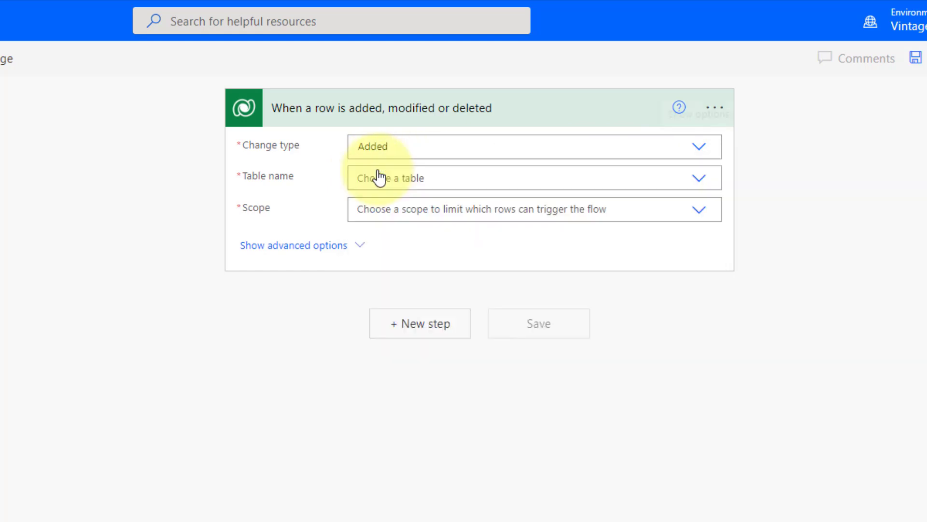
{"action": "left_click", "coordinate": [474, 178]}
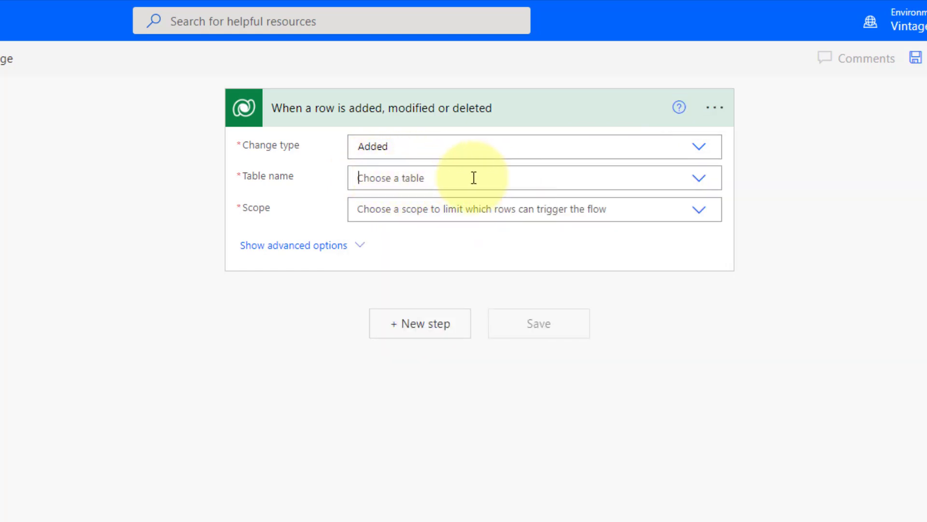
{"action": "type", "text": "contac"}
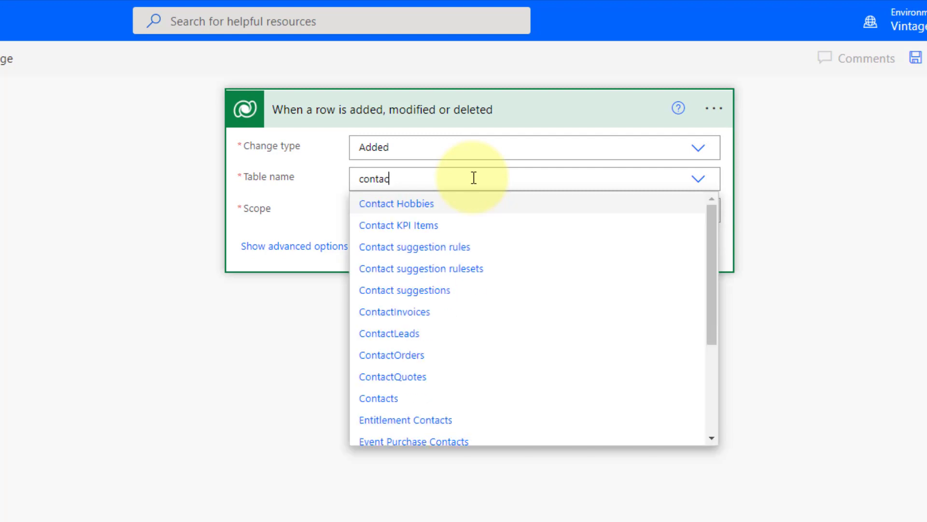
{"action": "type", "text": "t ho"}
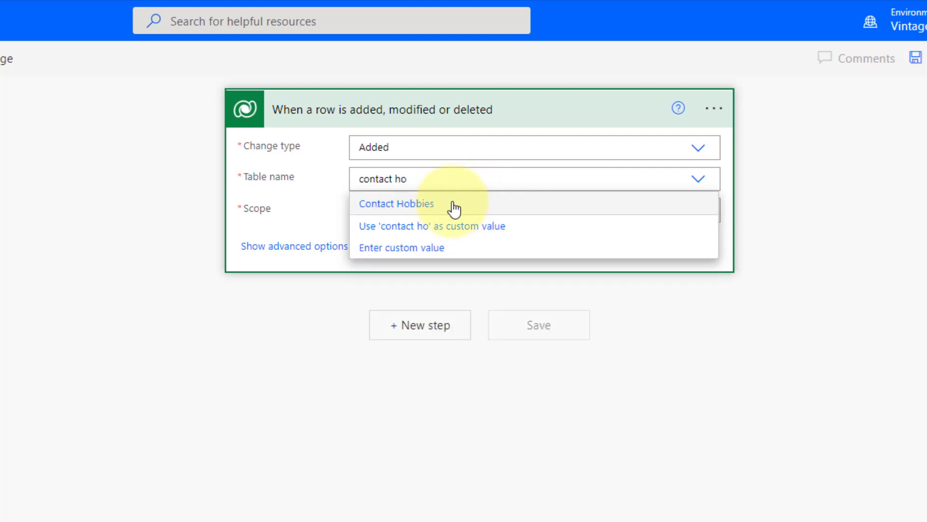
{"action": "left_click", "coordinate": [451, 207]}
{"action": "left_click", "coordinate": [701, 217]}
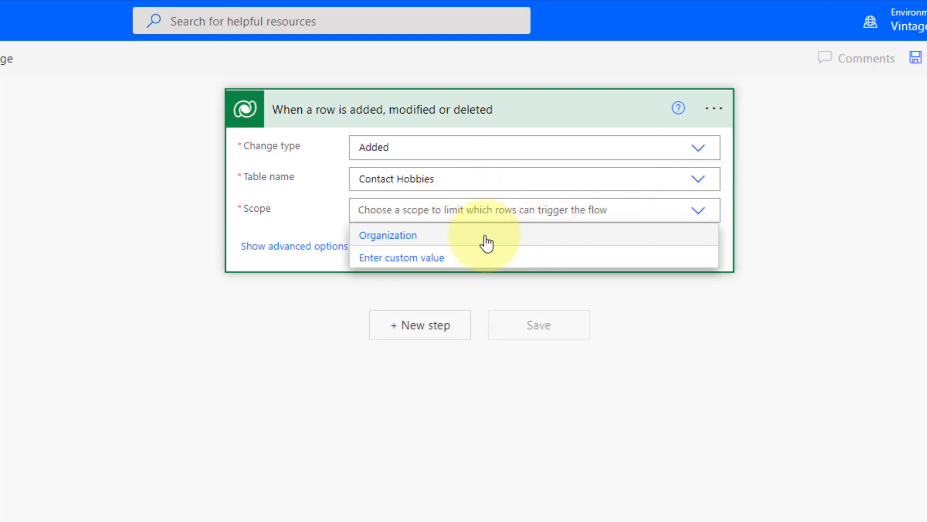
{"action": "left_click", "coordinate": [425, 236]}
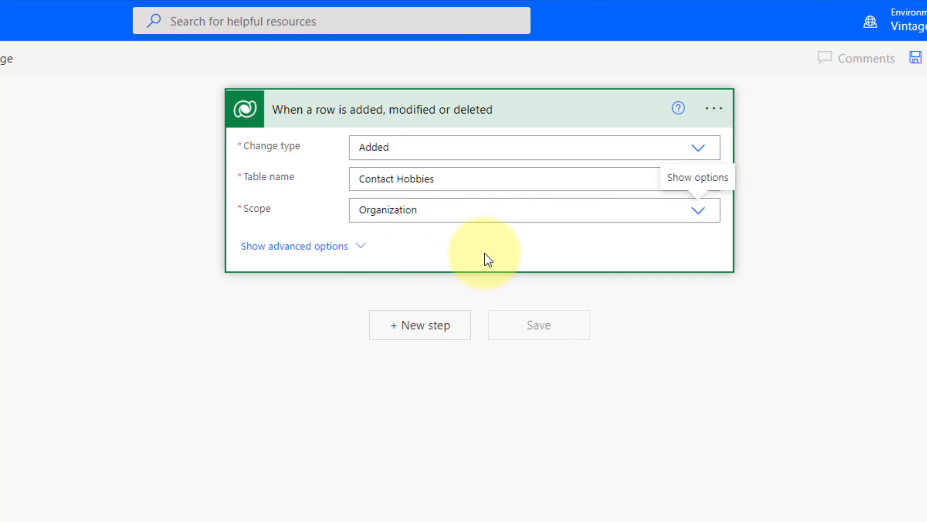
{"action": "left_click", "coordinate": [429, 333]}
- Add a Dataverse Get a row by ID action with Table name set to Hobbies
{"action": "left_click", "coordinate": [666, 319]}
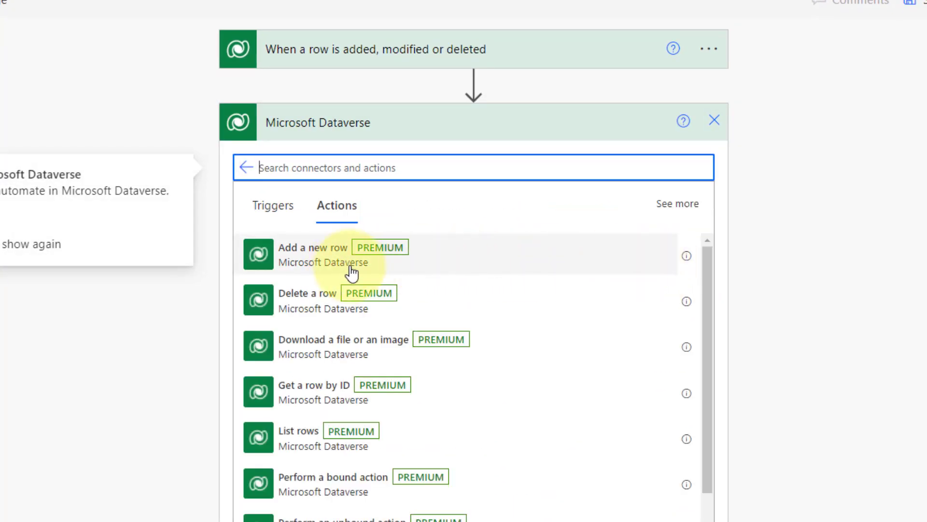
{"action": "left_click", "coordinate": [329, 399]}
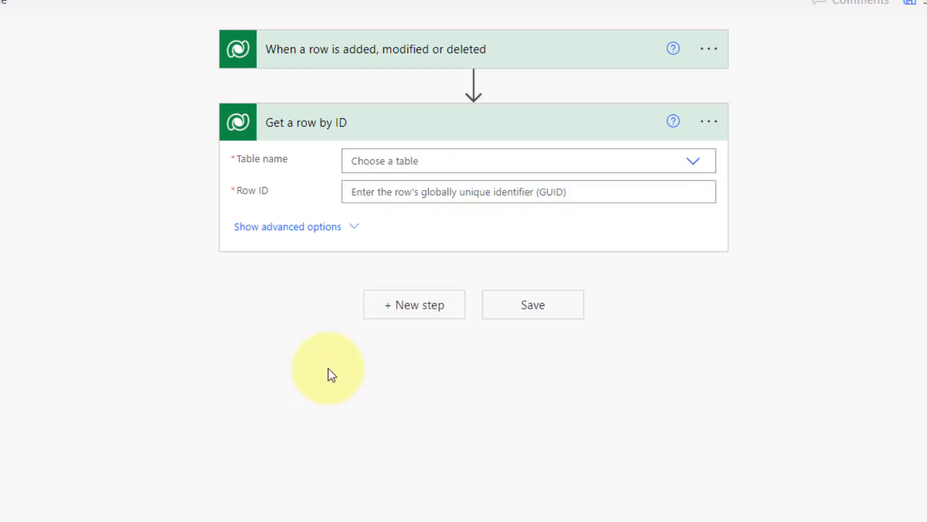
{"action": "left_click", "coordinate": [354, 59]}
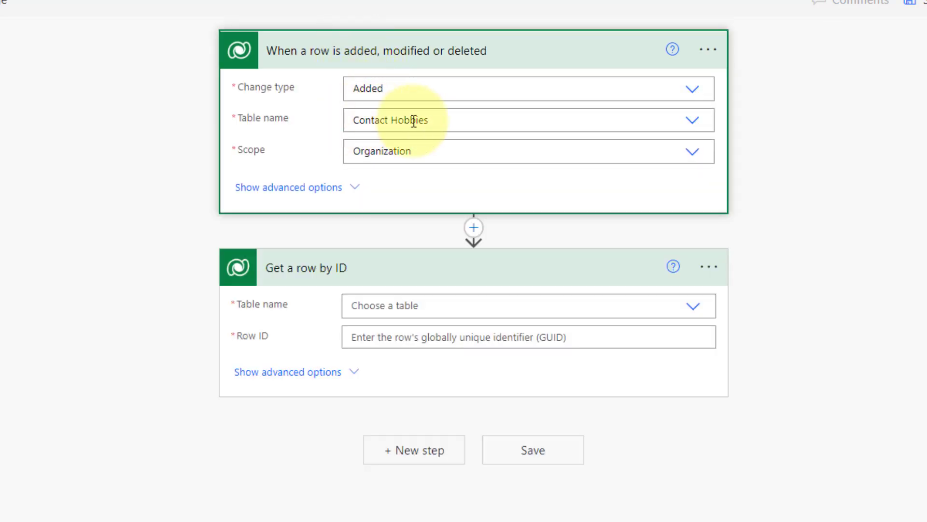
{"action": "left_click", "coordinate": [565, 306]}
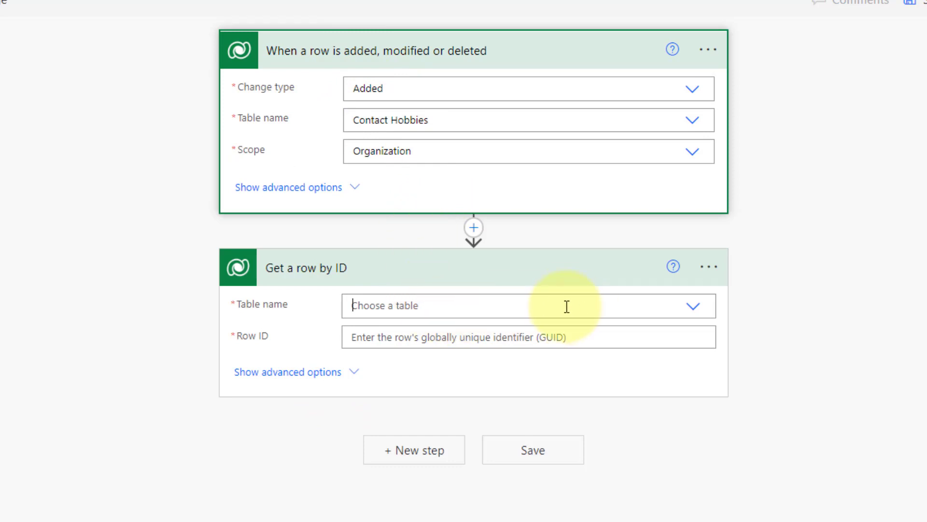
{"action": "type", "text": "hobbi"}
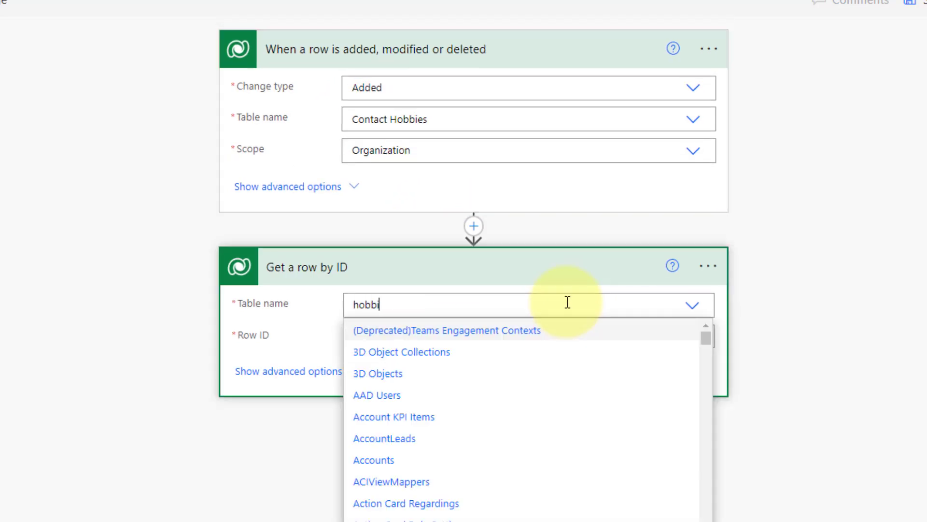
{"action": "left_click", "coordinate": [373, 351]}
- Set its Row ID to the trigger's Hobby (Value) dynamic content
{"action": "left_click", "coordinate": [386, 335]}
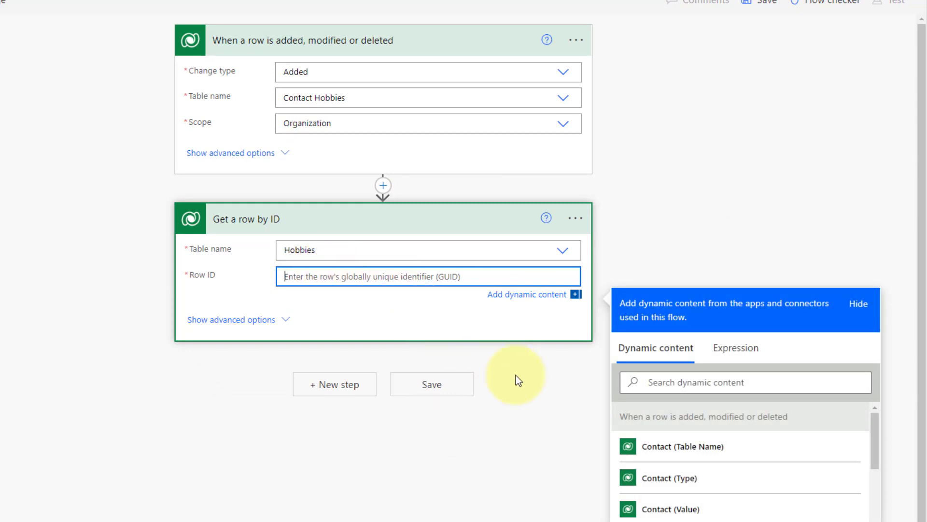
{"action": "left_click", "coordinate": [680, 384]}
{"action": "type", "text": "hobby"}
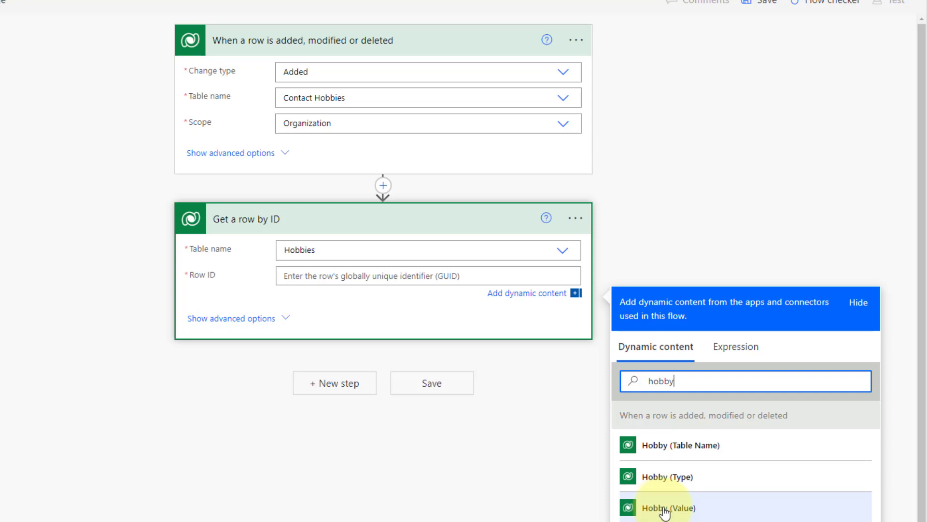
{"action": "left_click", "coordinate": [666, 508]}
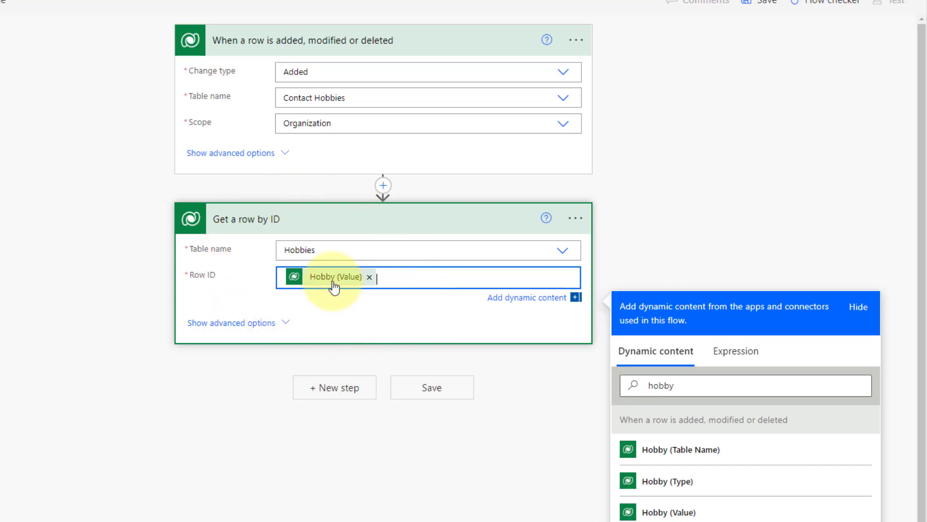
- Add a Dataverse Update a row action targeting the Contact Hobbies table
{"action": "left_click", "coordinate": [340, 393]}
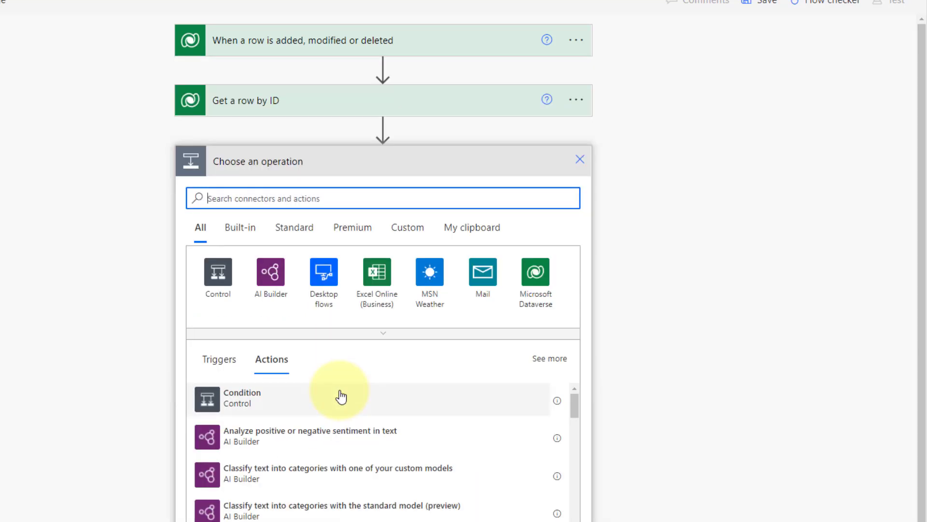
{"action": "left_click", "coordinate": [536, 272]}
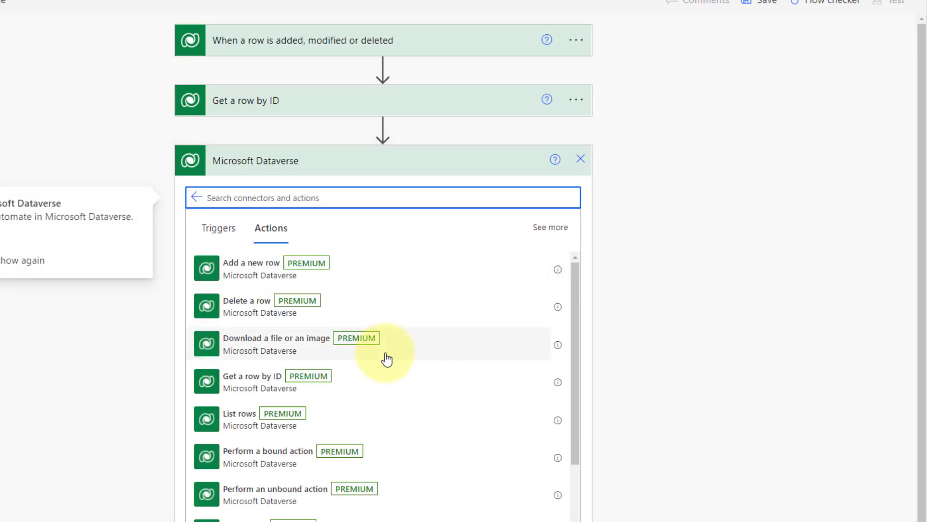
{"action": "scroll", "coordinate": [270, 435], "scroll_direction": "down", "scroll_amount": 3}
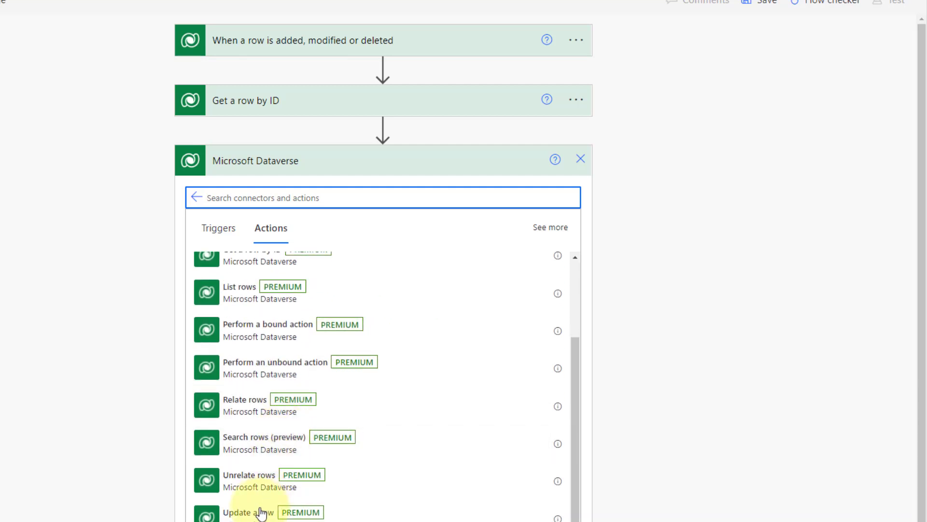
{"action": "left_click", "coordinate": [242, 509]}
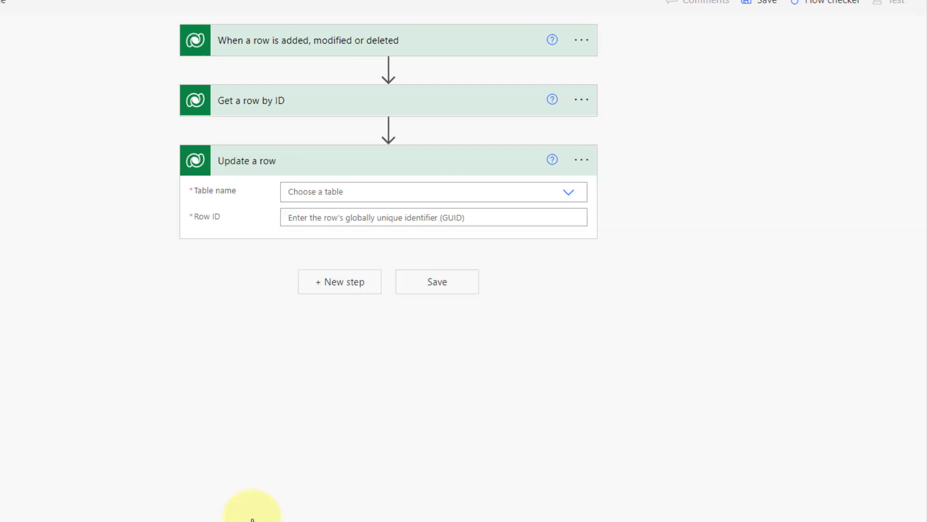
{"action": "left_click", "coordinate": [294, 53]}
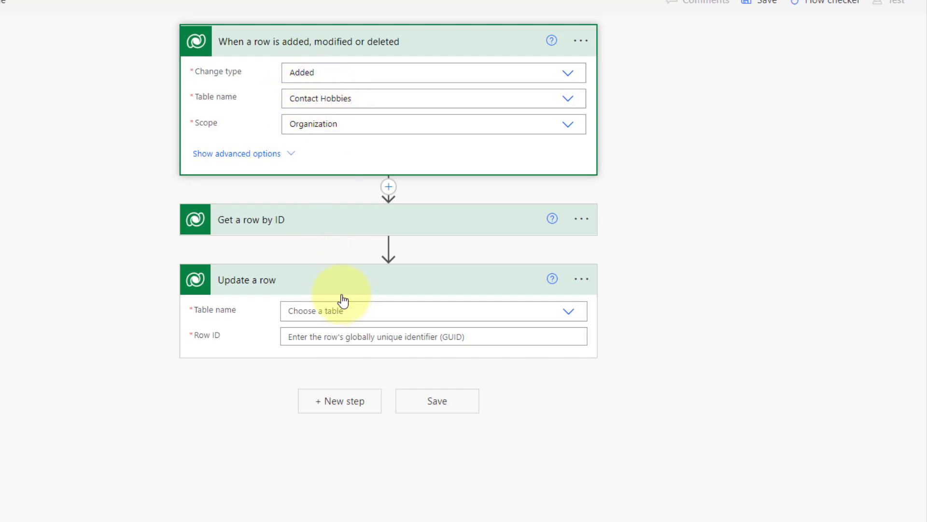
{"action": "left_click", "coordinate": [354, 310]}
{"action": "type", "text": "contac"}
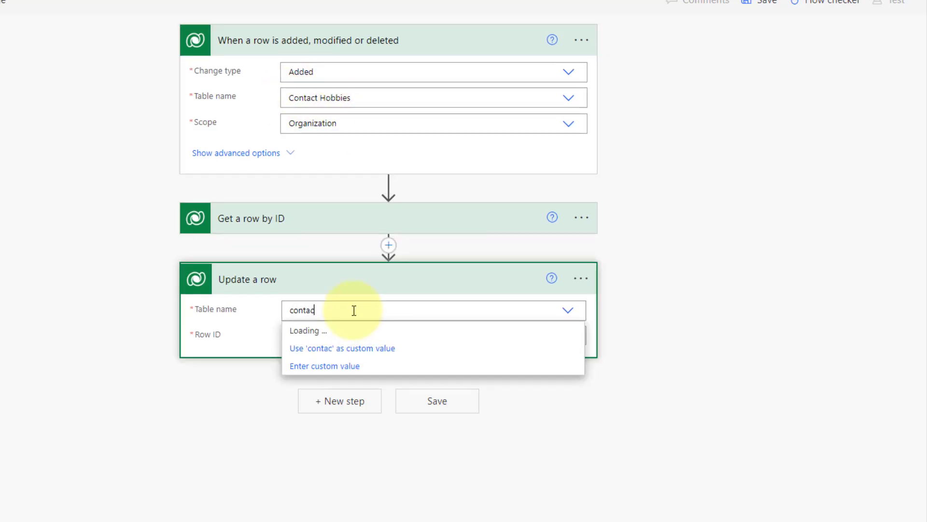
{"action": "type", "text": "t ho"}
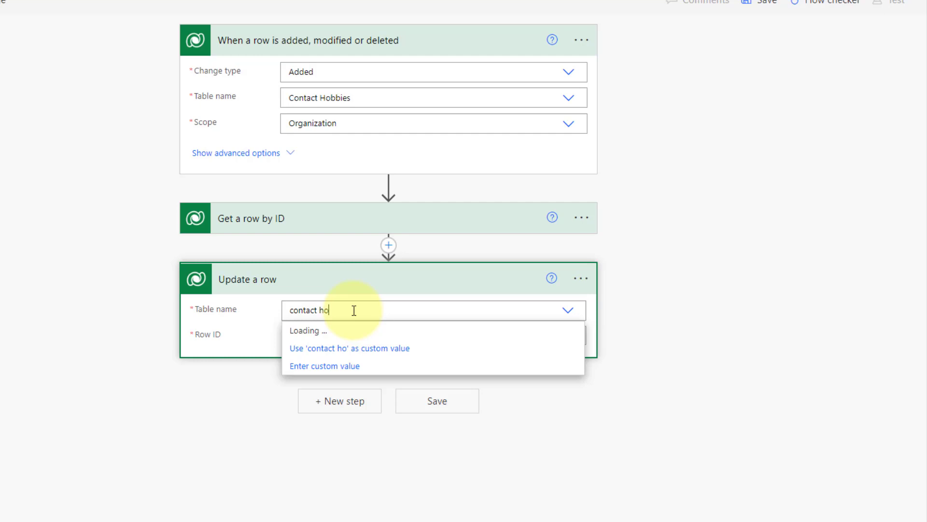
{"action": "left_click", "coordinate": [352, 354]}
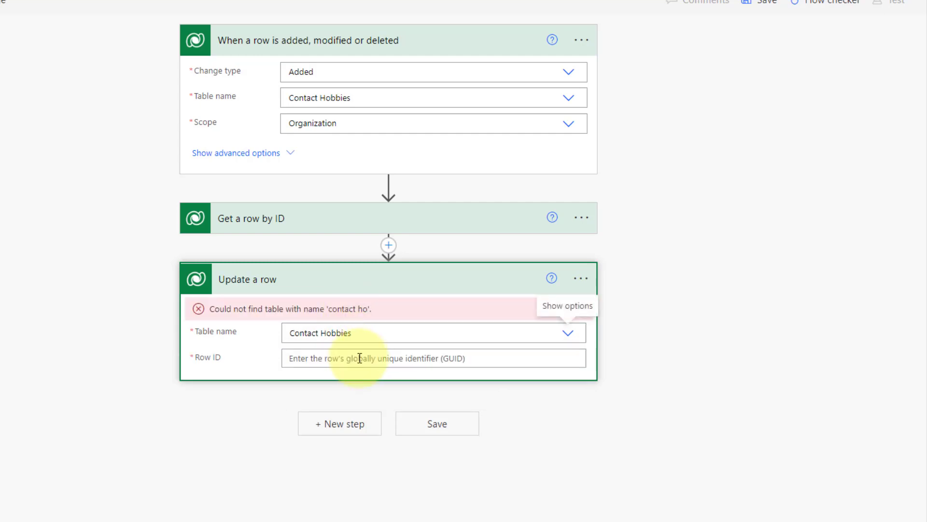
- Use the trigger's Contact Hobby as the Row ID and reveal the advanced column options
{"action": "left_click", "coordinate": [360, 358]}
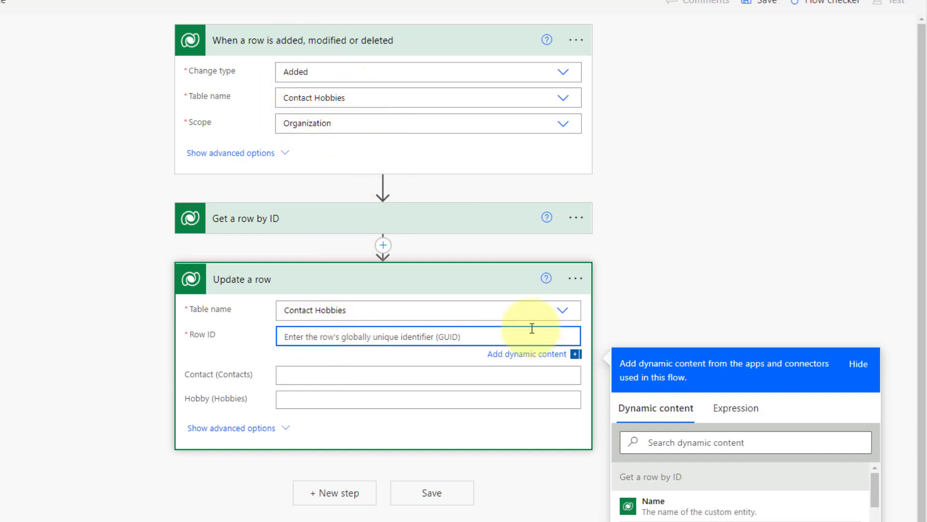
{"action": "left_click", "coordinate": [705, 443]}
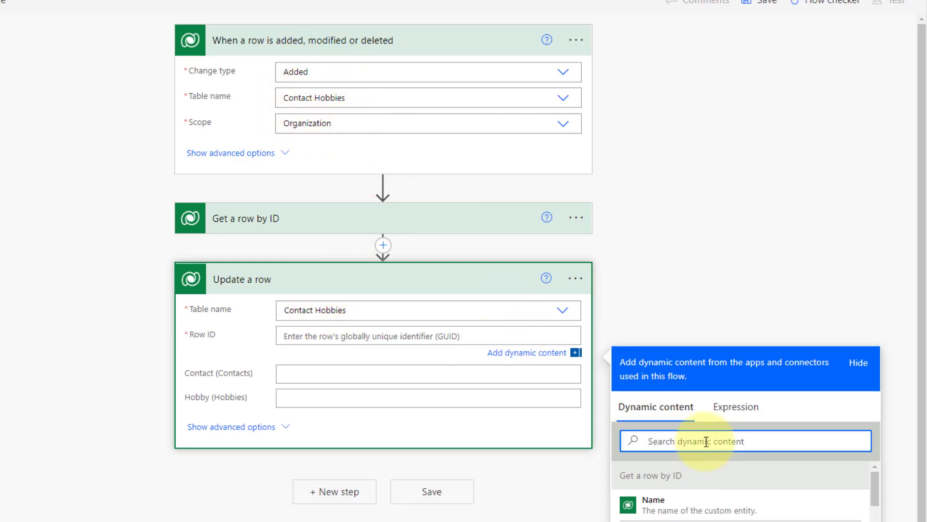
{"action": "type", "text": "contact hobby"}
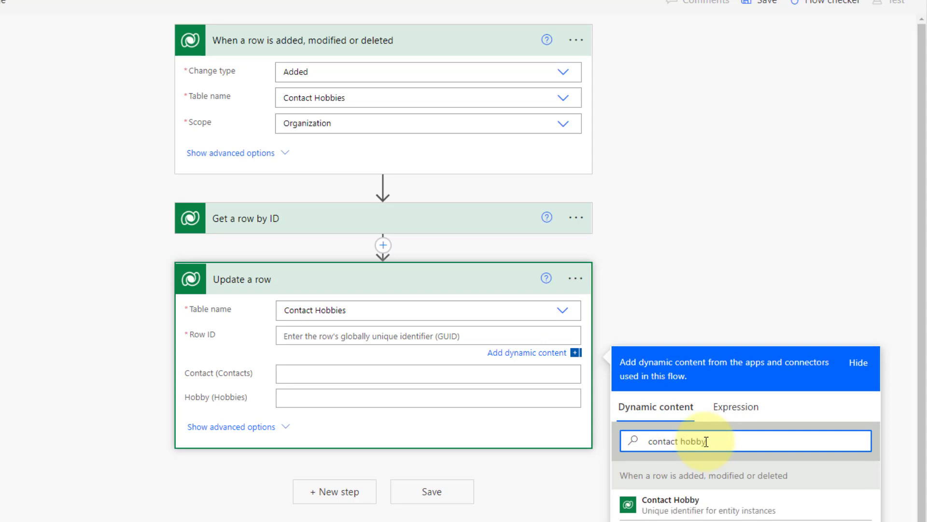
{"action": "left_click", "coordinate": [662, 505]}
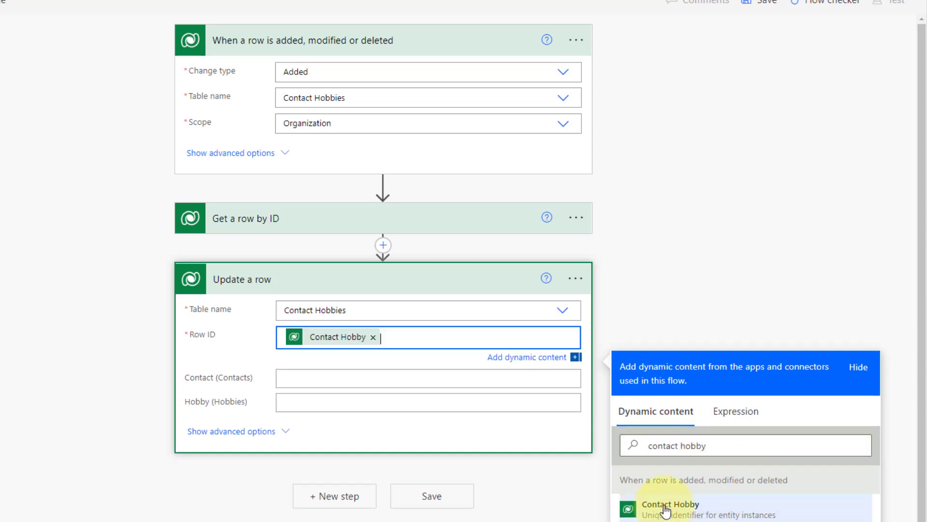
{"action": "left_click", "coordinate": [231, 431]}
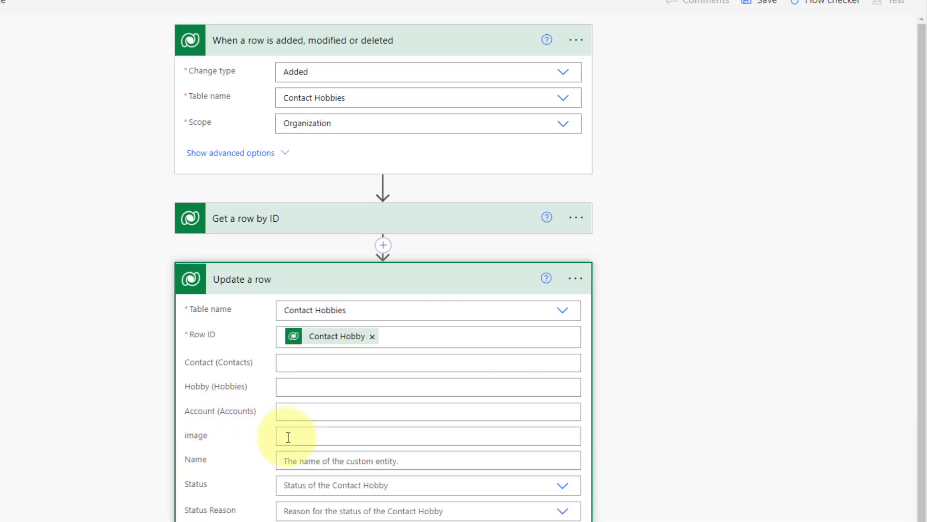
- Set the Update a row image column to the Image dynamic value from Get a row by ID
{"action": "left_click", "coordinate": [285, 435]}
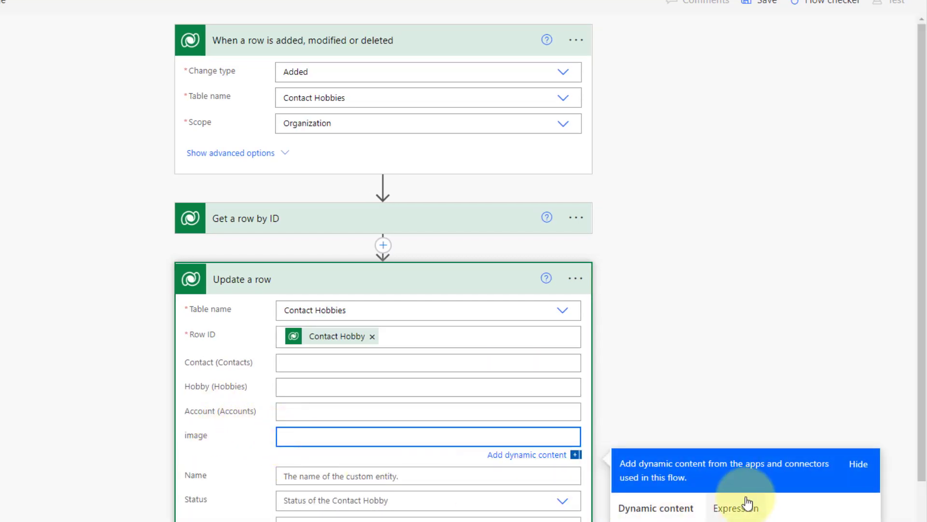
{"action": "scroll", "coordinate": [744, 502], "scroll_direction": "down", "scroll_amount": 1}
{"action": "left_click", "coordinate": [705, 483]}
{"action": "type", "text": "image"}
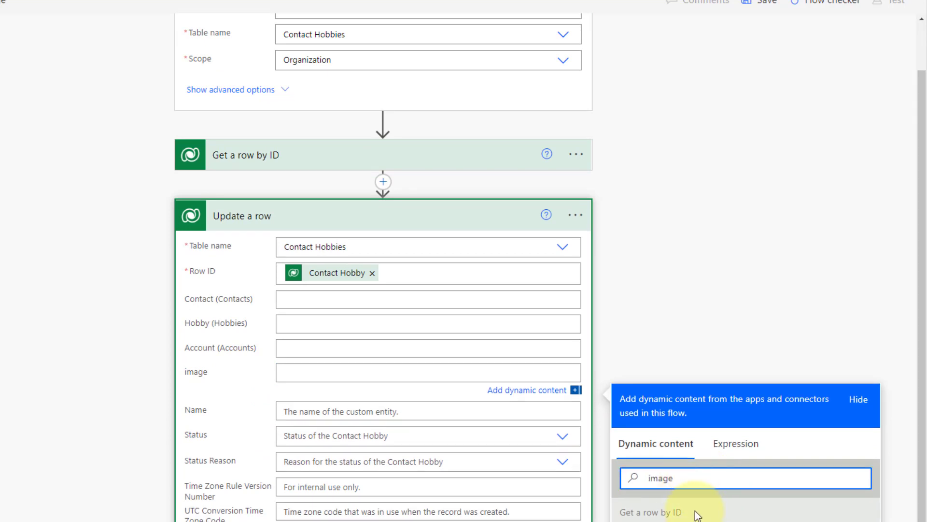
{"action": "scroll", "coordinate": [694, 507], "scroll_direction": "down", "scroll_amount": 1}
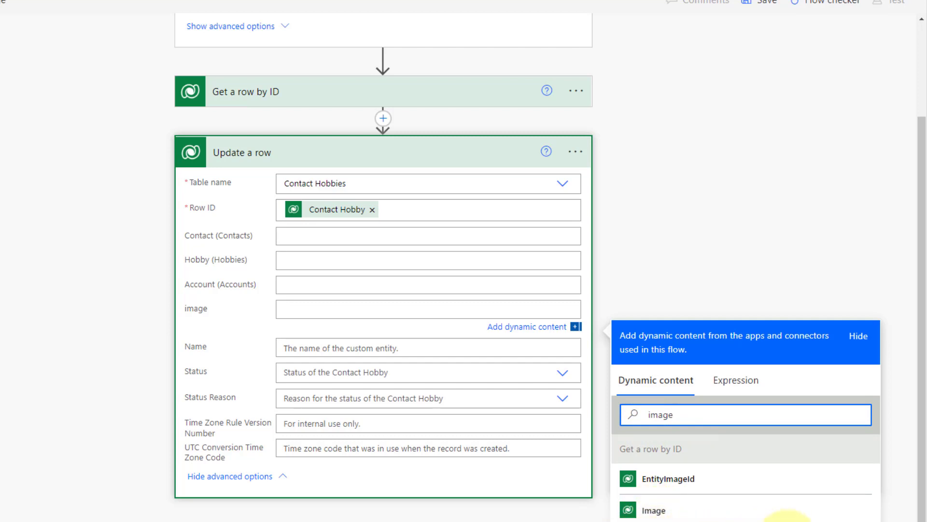
{"action": "scroll", "coordinate": [755, 427], "scroll_direction": "up", "scroll_amount": 3}
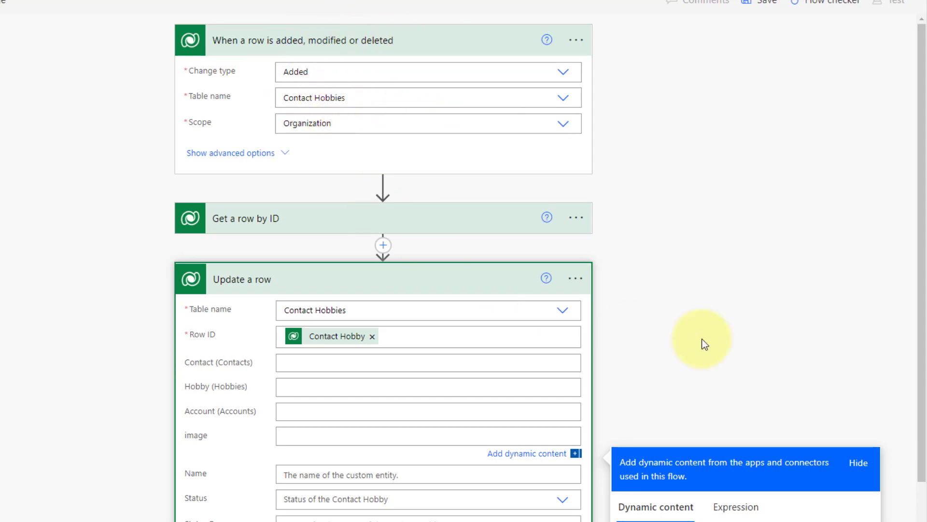
{"action": "scroll", "coordinate": [703, 341], "scroll_direction": "down", "scroll_amount": 1}
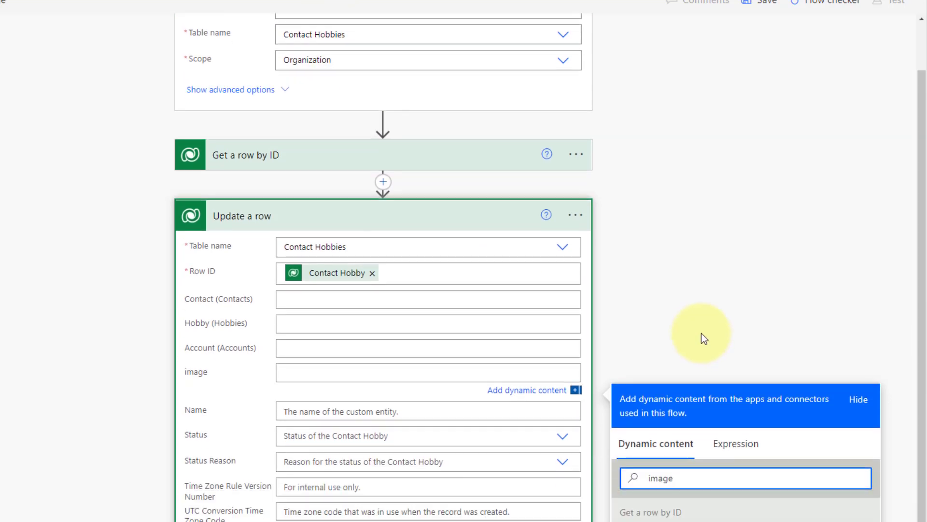
{"action": "left_click", "coordinate": [314, 161]}
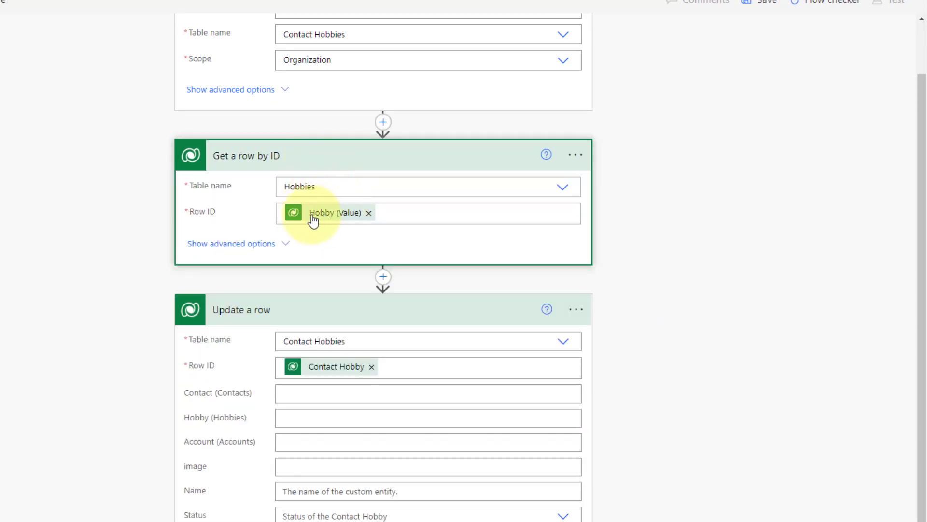
{"action": "left_click", "coordinate": [300, 465]}
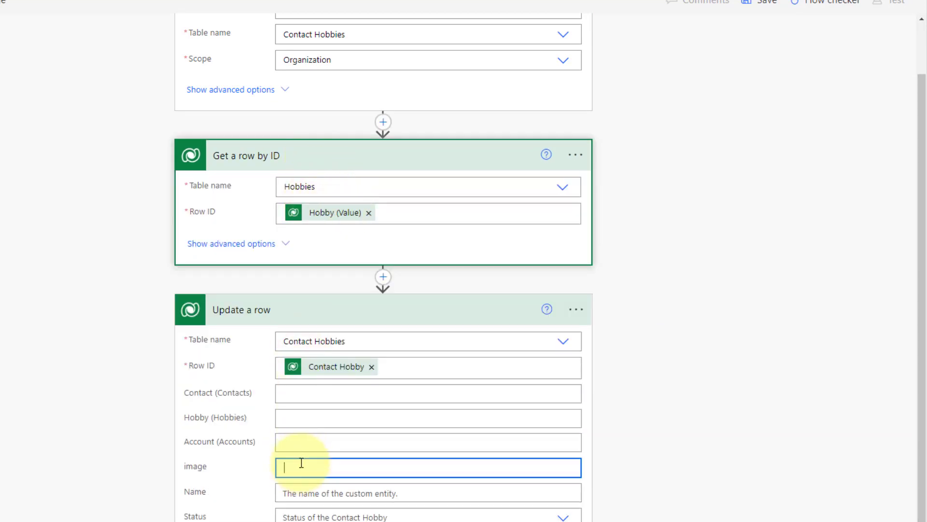
{"action": "scroll", "coordinate": [732, 410], "scroll_direction": "down", "scroll_amount": 3}
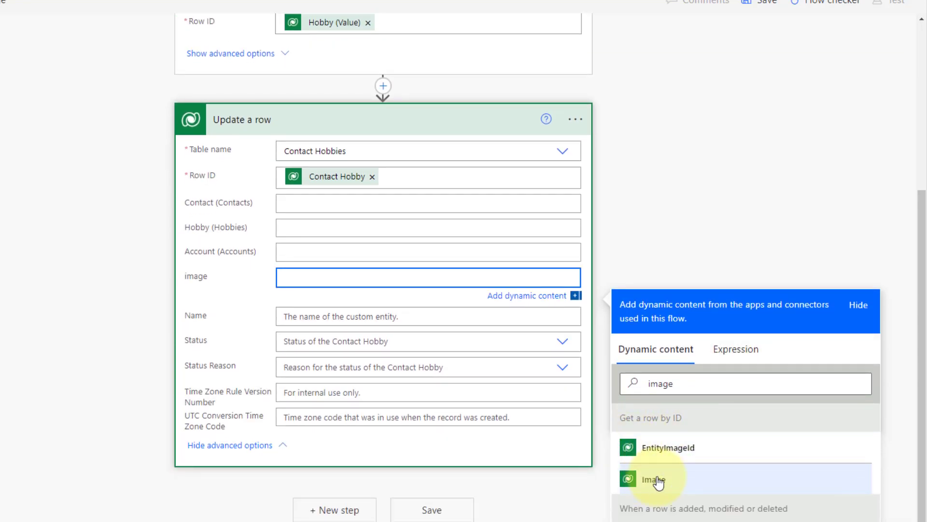
{"action": "left_click", "coordinate": [674, 482]}
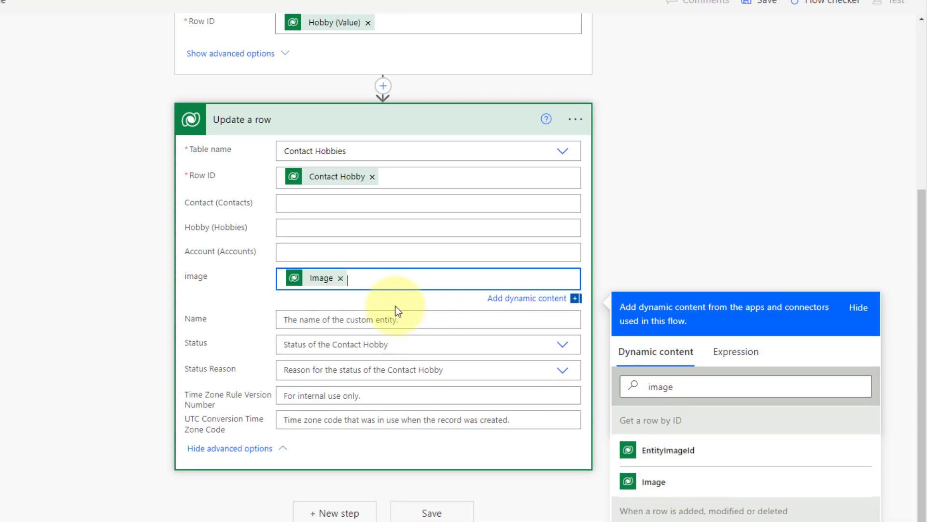
{"action": "scroll", "coordinate": [685, 230], "scroll_direction": "up", "scroll_amount": 4}
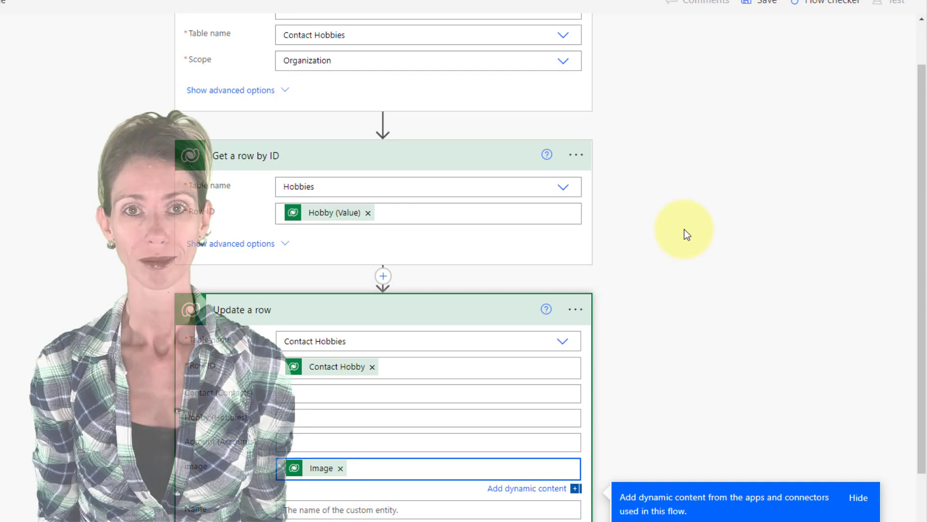
{"action": "scroll", "coordinate": [685, 230], "scroll_direction": "up", "scroll_amount": 1}
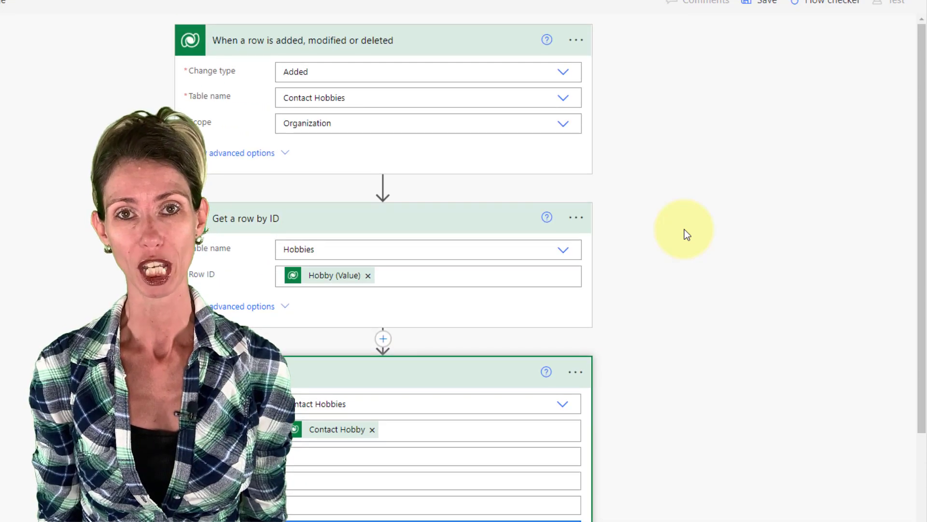